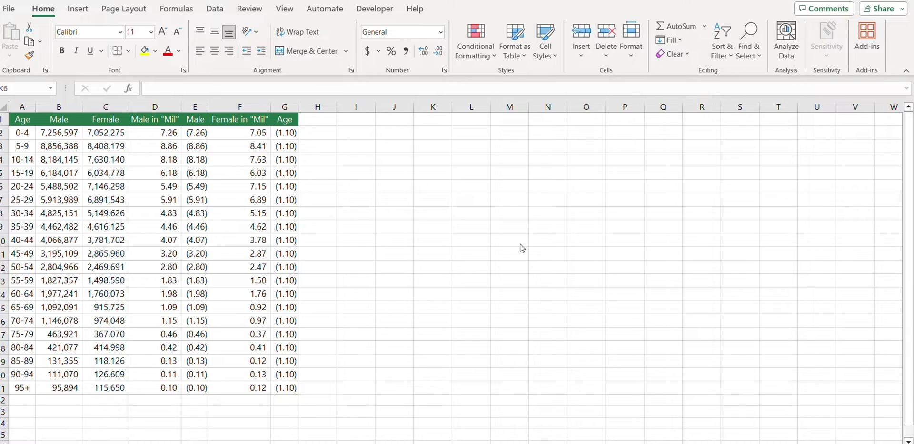
Step: Select the Age labels in A1:A21 together with columns E1:G21 (Male, Female in 'Mil', Age)
{"action": "left_click", "coordinate": [378, 259]}
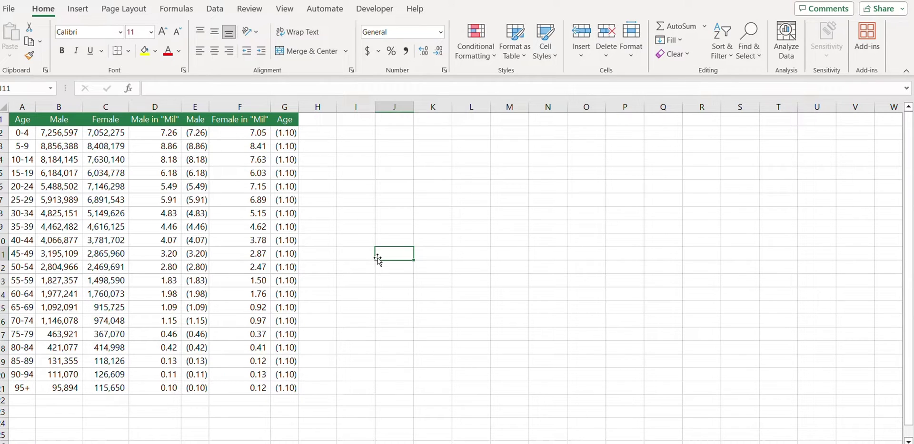
{"action": "left_click_drag", "start_coordinate": [19, 120], "coordinate": [30, 388]}
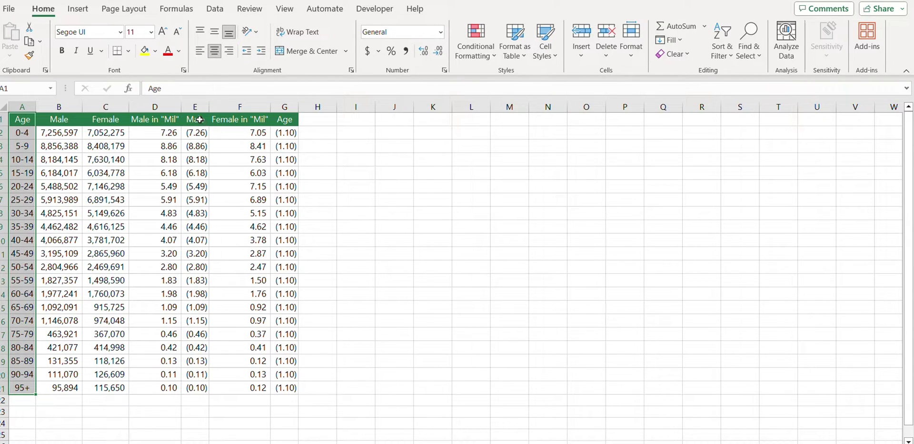
{"action": "left_click_drag", "start_coordinate": [199, 120], "coordinate": [289, 393], "text": "ctrl"}
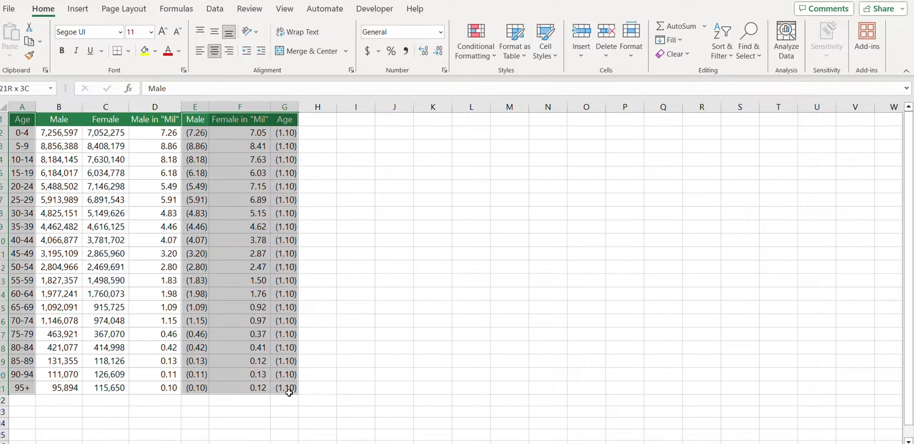
Step: Insert a stacked bar chart, then move it beside the table and enlarge it
{"action": "left_click", "coordinate": [84, 11]}
{"action": "left_click", "coordinate": [344, 27]}
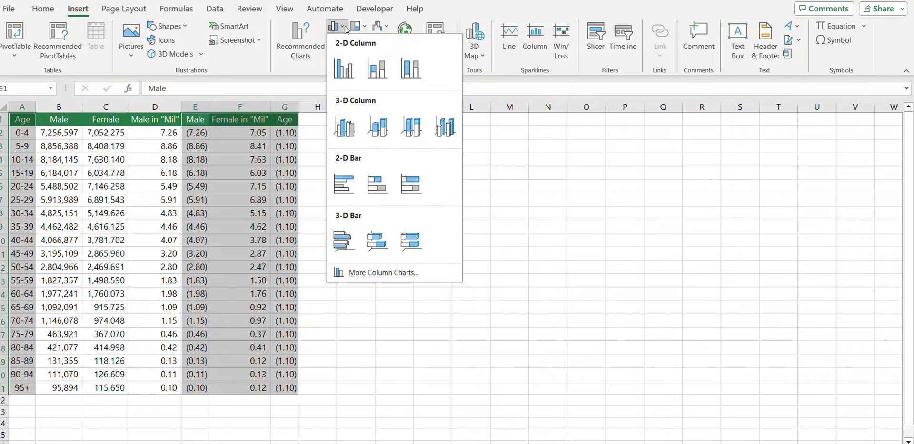
{"action": "left_click", "coordinate": [386, 197]}
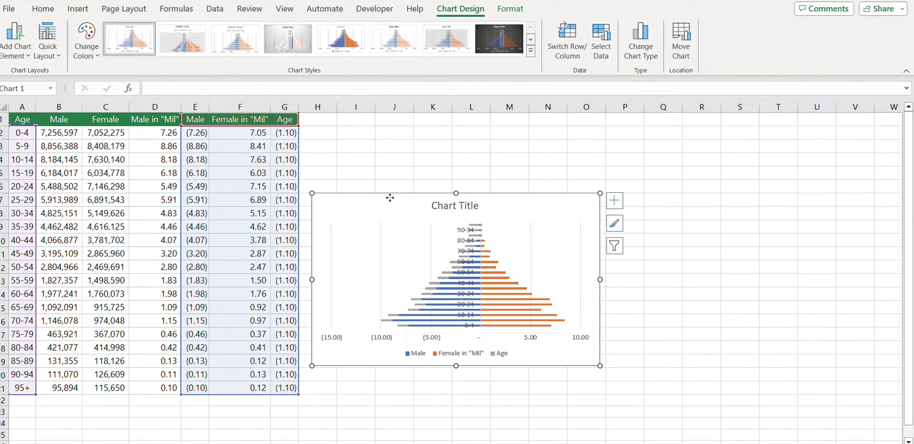
{"action": "left_click_drag", "start_coordinate": [386, 196], "coordinate": [261, 138]}
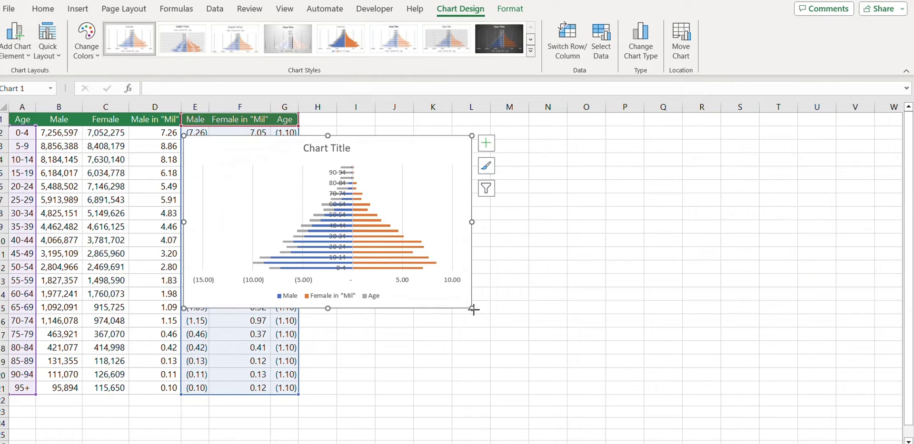
{"action": "left_click_drag", "start_coordinate": [473, 309], "coordinate": [639, 412]}
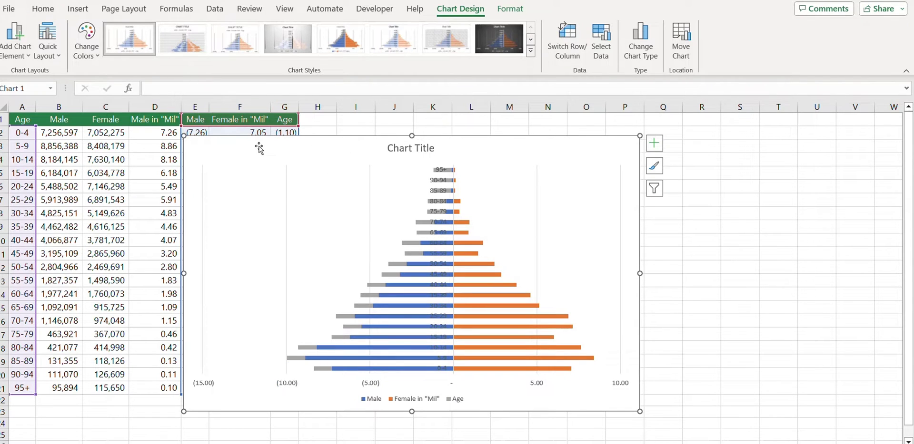
{"action": "left_click_drag", "start_coordinate": [261, 143], "coordinate": [216, 138]}
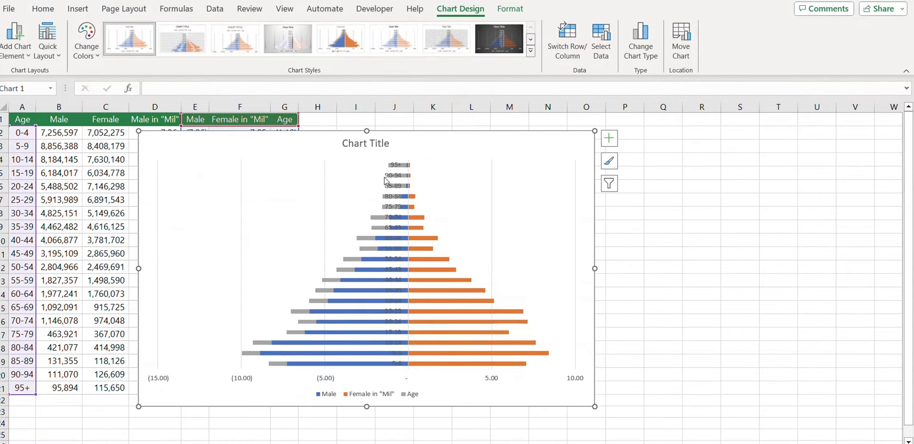
Step: Delete the chart title, vertical gridlines and horizontal axis labels
{"action": "left_click", "coordinate": [373, 143]}
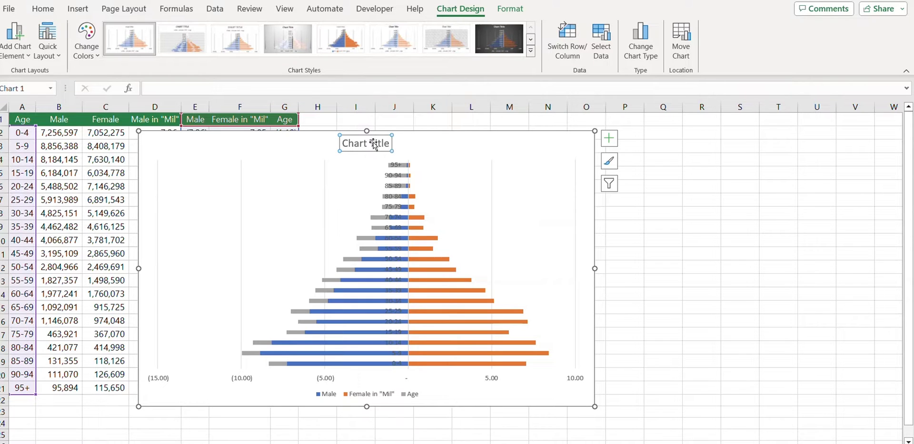
{"action": "key", "text": "Delete"}
{"action": "left_click", "coordinate": [492, 197]}
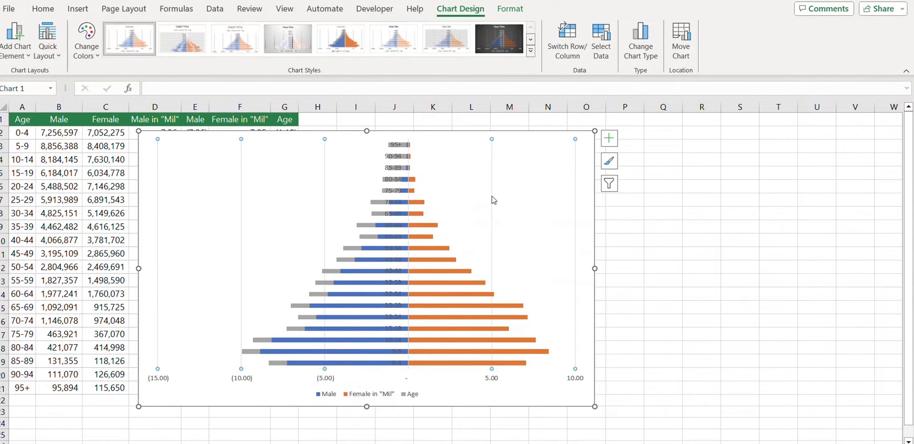
{"action": "key", "text": "Delete"}
{"action": "left_click", "coordinate": [243, 380]}
{"action": "key", "text": "Delete"}
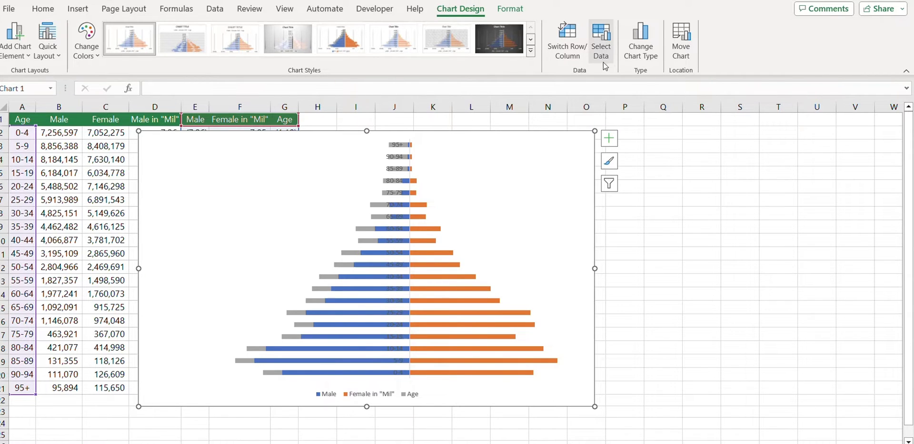
Step: In Select Data, move the Age series above Male and Female in 'Mil'
{"action": "left_click", "coordinate": [601, 47]}
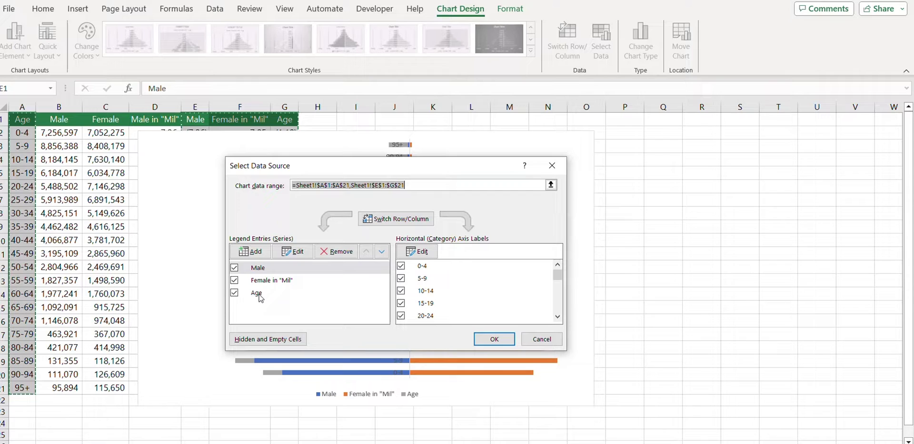
{"action": "left_click", "coordinate": [257, 293]}
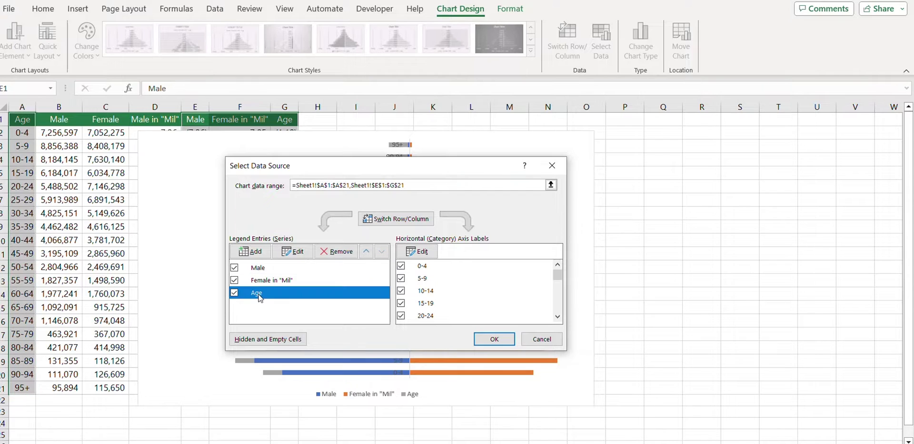
{"action": "left_click", "coordinate": [366, 251]}
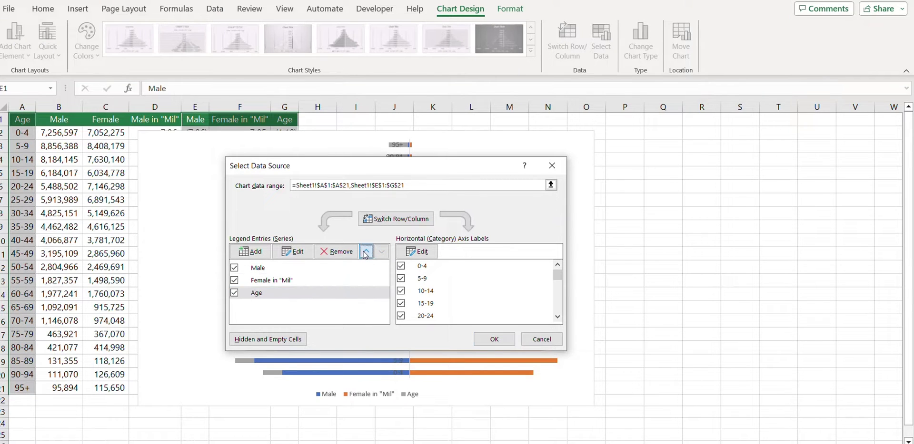
{"action": "left_click", "coordinate": [490, 341]}
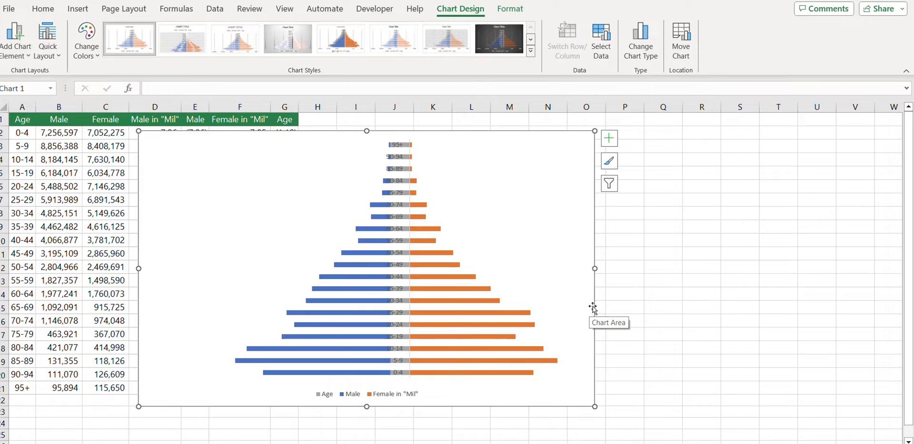
Step: Open Format Axis for the age axis with Labels expanded, then select the Female in 'Mil' bars
{"action": "left_click", "coordinate": [404, 251]}
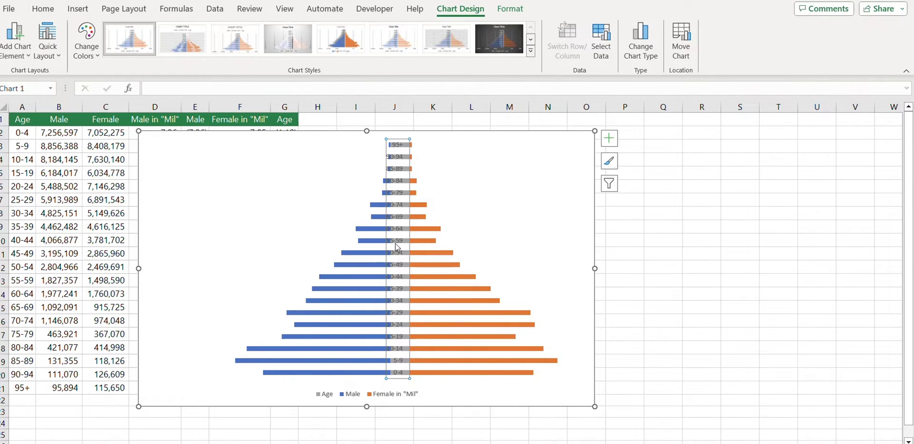
{"action": "right_click", "coordinate": [396, 246]}
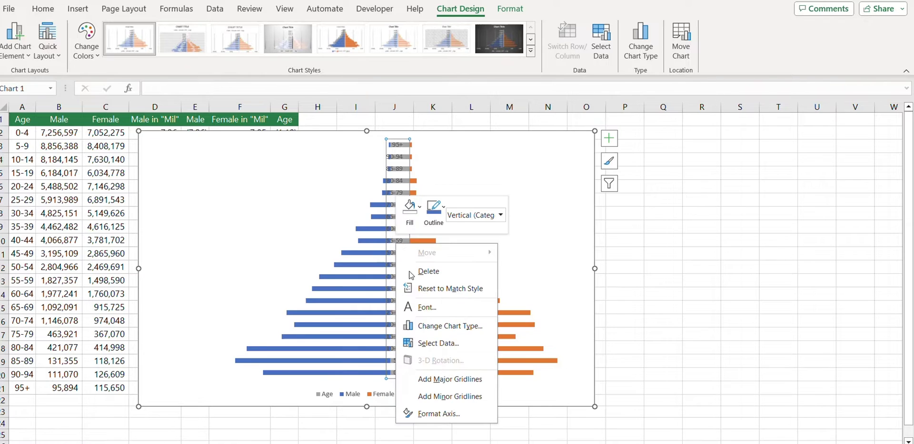
{"action": "left_click", "coordinate": [438, 414]}
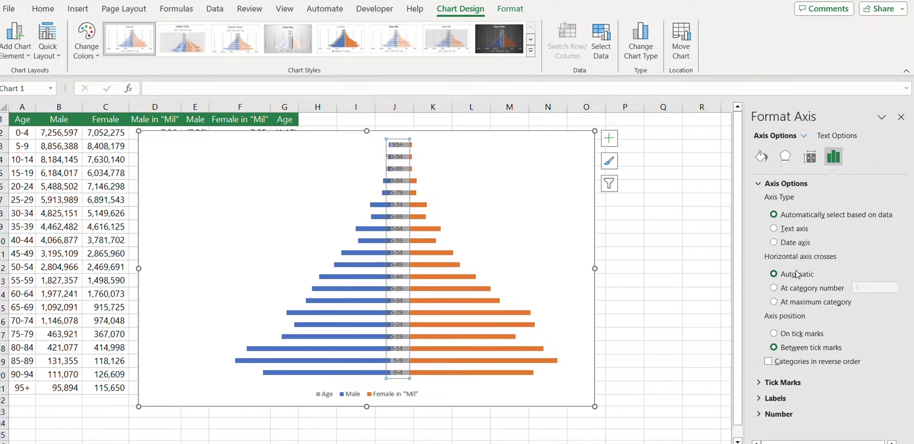
{"action": "left_click", "coordinate": [771, 399]}
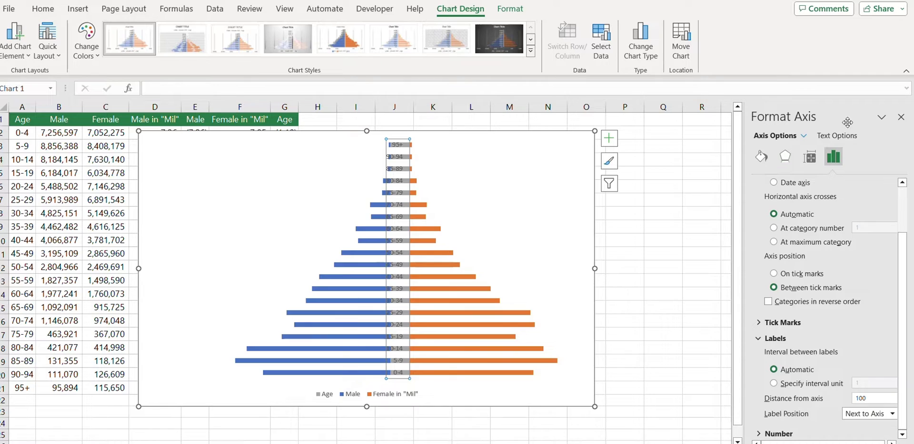
{"action": "left_click", "coordinate": [433, 259]}
{"action": "left_click", "coordinate": [426, 241]}
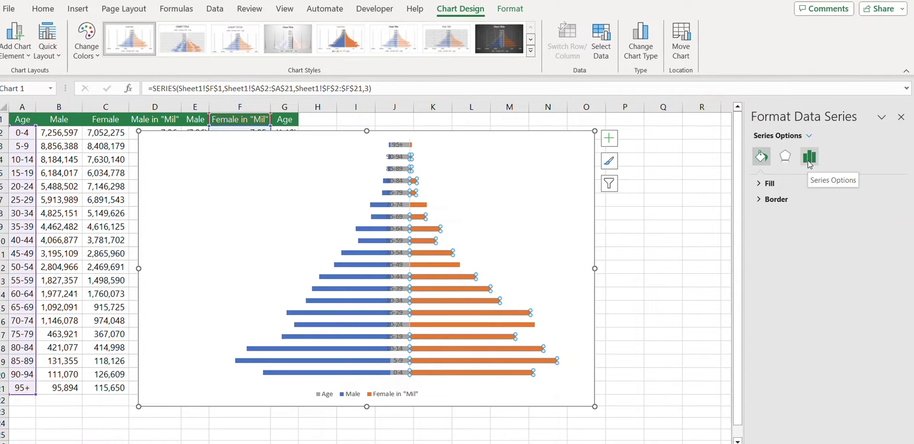
Step: Set the series Gap Width to 15%
{"action": "left_click", "coordinate": [809, 158]}
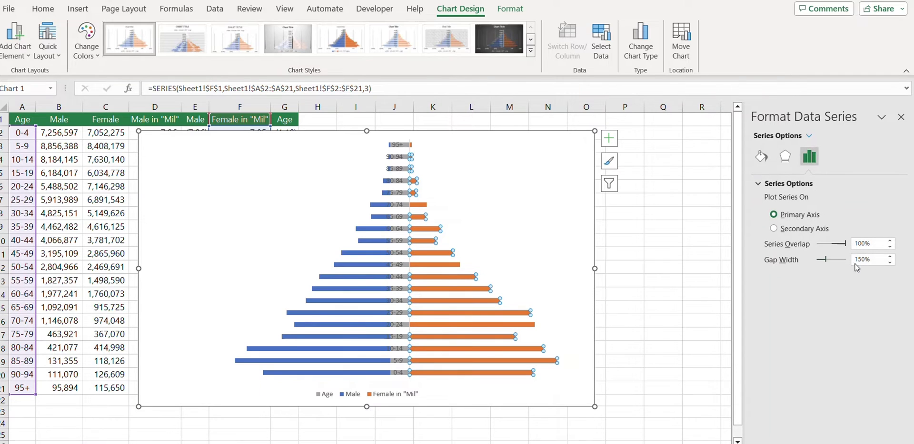
{"action": "double_click", "coordinate": [855, 262]}
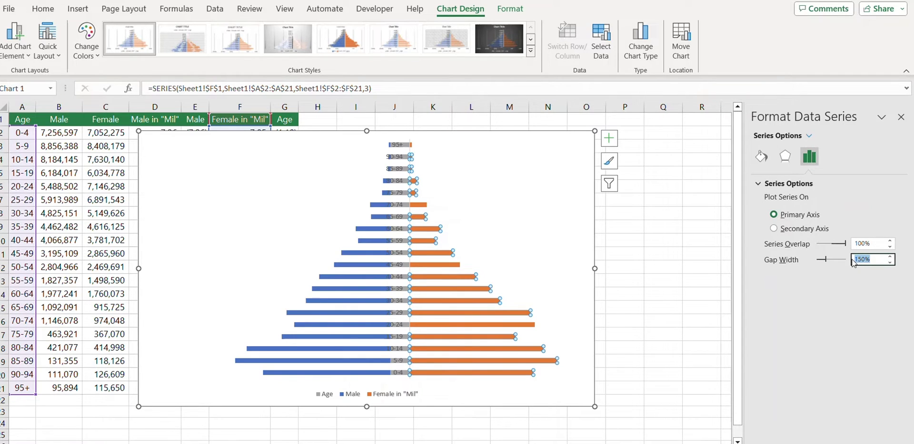
{"action": "type", "text": "15"}
{"action": "key", "text": "Return"}
Step: Give the central Age bars No fill so only their labels remain
{"action": "left_click", "coordinate": [403, 198]}
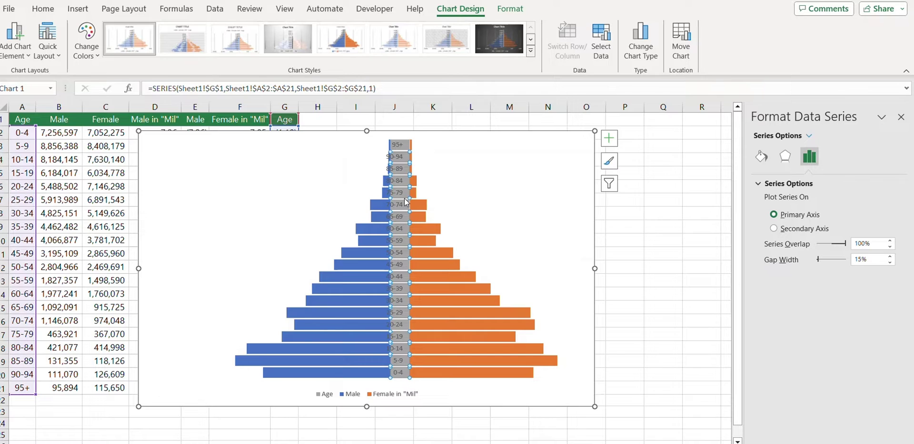
{"action": "left_click", "coordinate": [760, 156]}
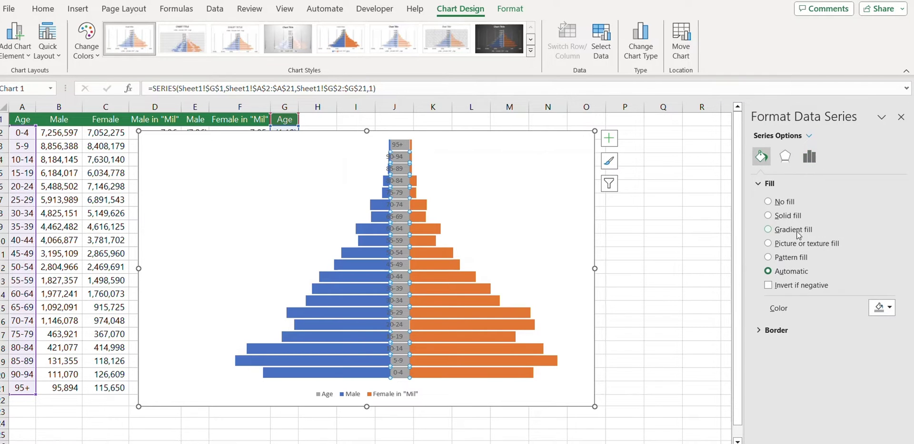
{"action": "left_click", "coordinate": [783, 202]}
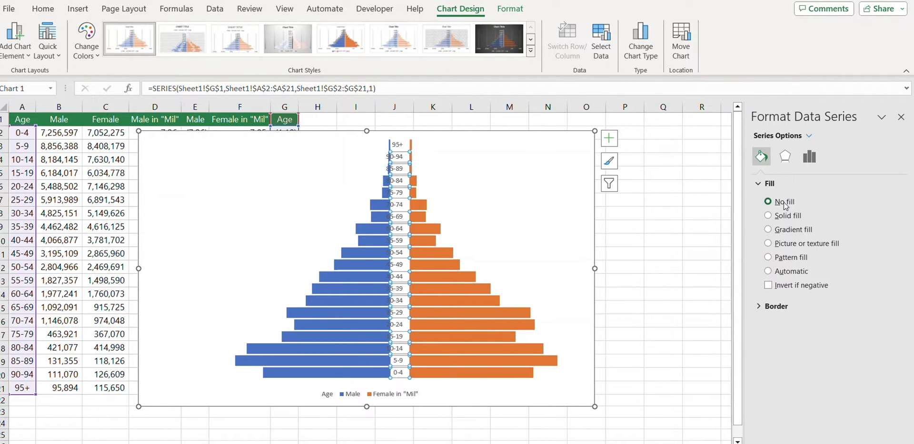
{"action": "left_click", "coordinate": [664, 294]}
Step: Add data labels to the Male bars that take their values from cells in column E
{"action": "left_click", "coordinate": [358, 253]}
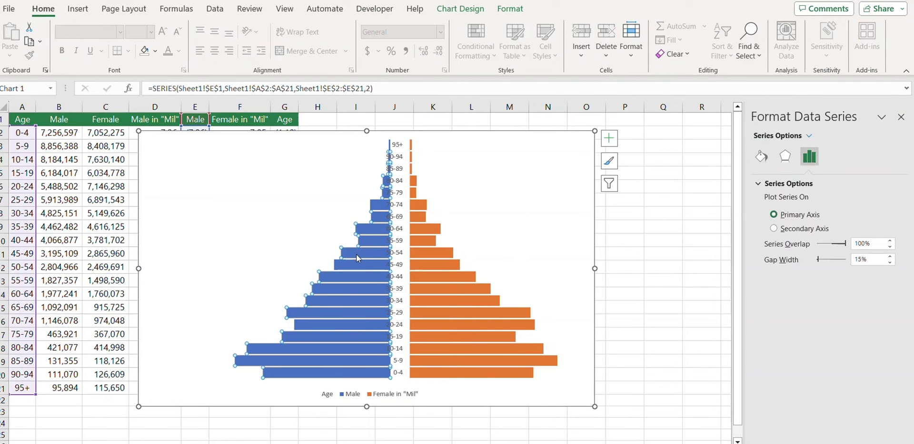
{"action": "right_click", "coordinate": [356, 254]}
{"action": "left_click", "coordinate": [403, 353]}
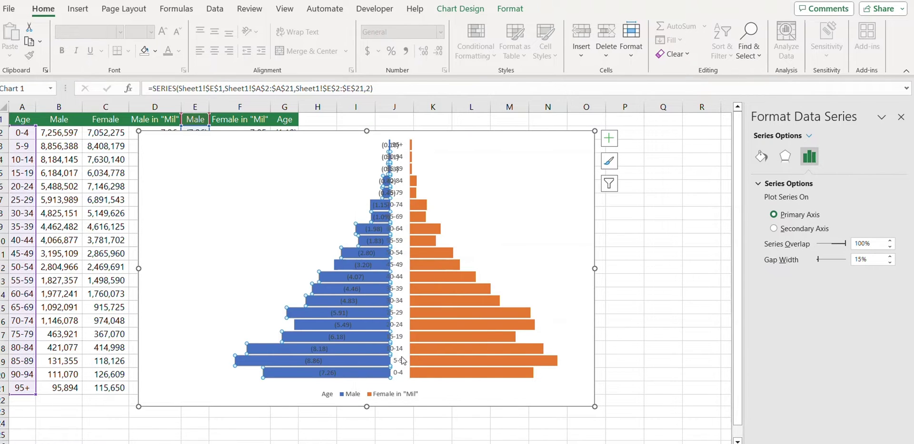
{"action": "left_click", "coordinate": [354, 281]}
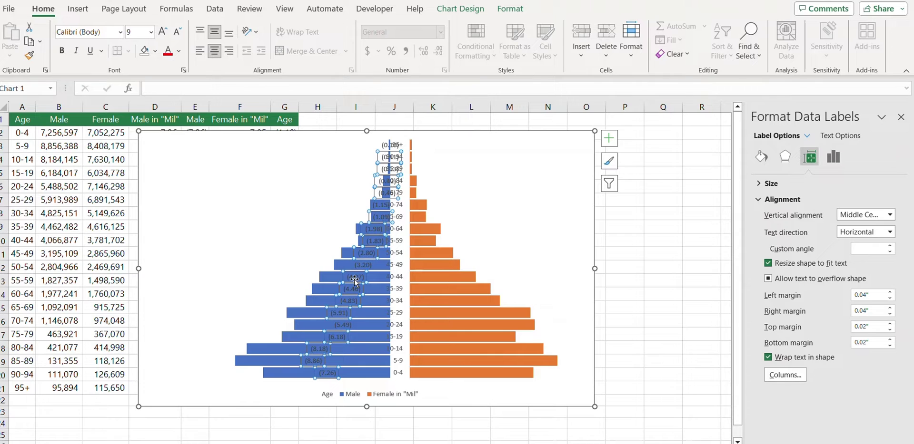
{"action": "left_click", "coordinate": [833, 159]}
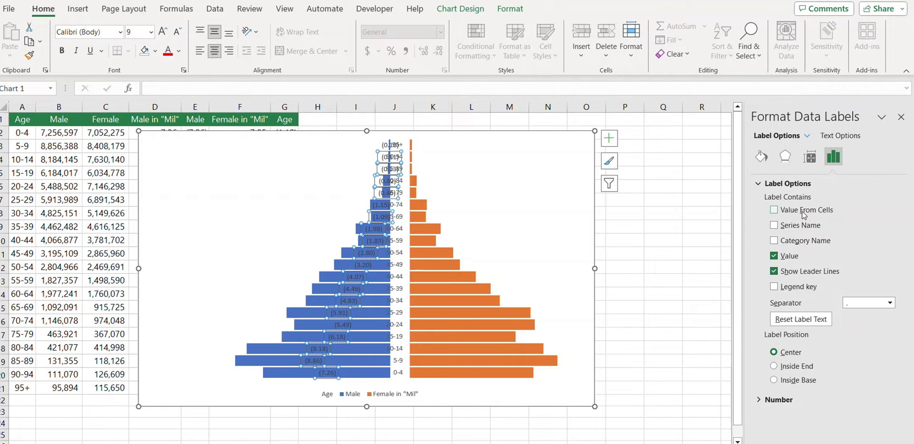
{"action": "left_click", "coordinate": [774, 210]}
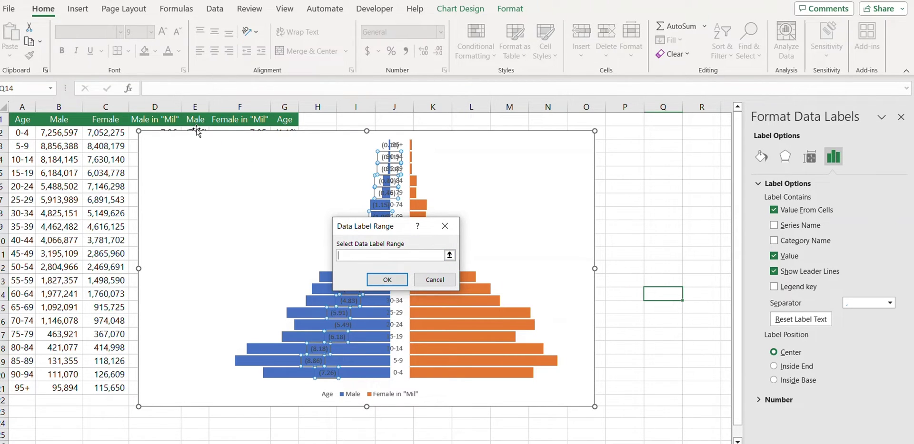
{"action": "left_click_drag", "start_coordinate": [197, 132], "coordinate": [185, 397]}
{"action": "left_click", "coordinate": [388, 280]}
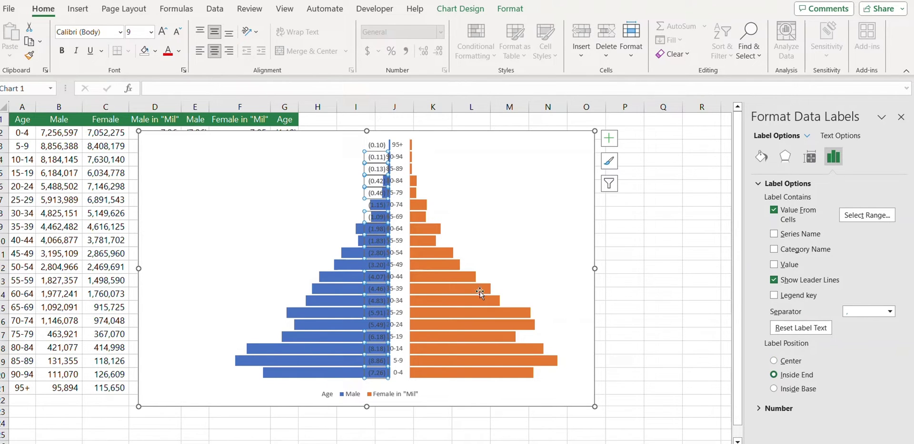
{"action": "left_click", "coordinate": [430, 275]}
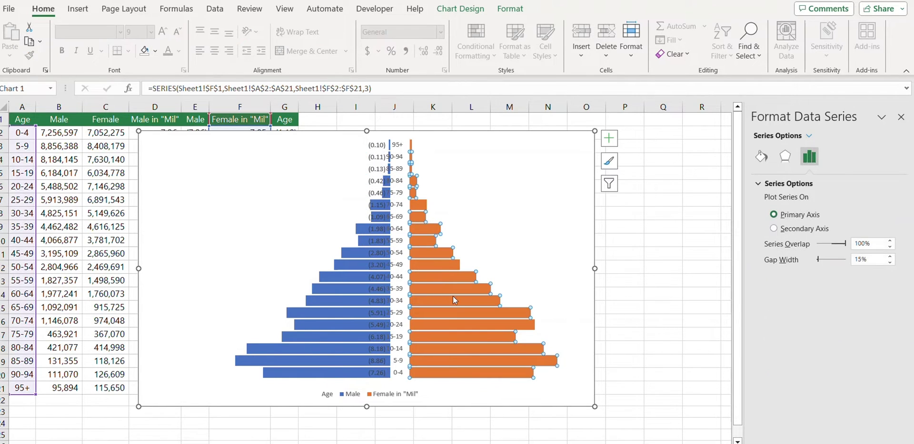
Step: Add data labels to the female bars and position them at Inside Base
{"action": "right_click", "coordinate": [434, 255]}
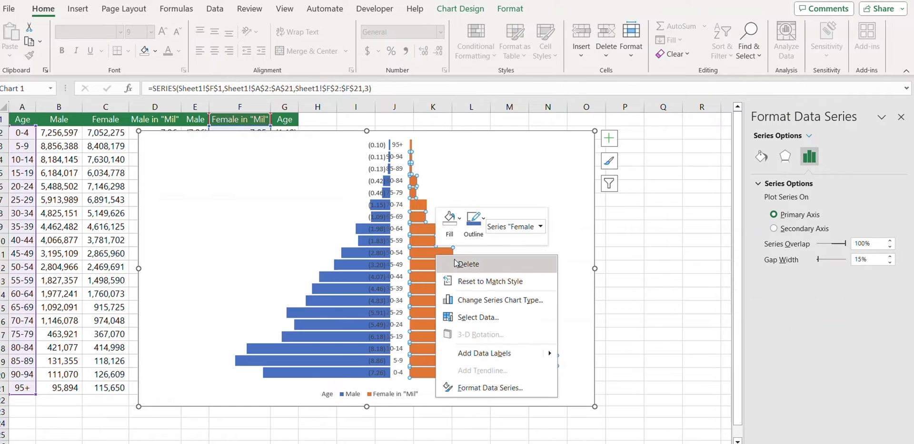
{"action": "left_click", "coordinate": [486, 353]}
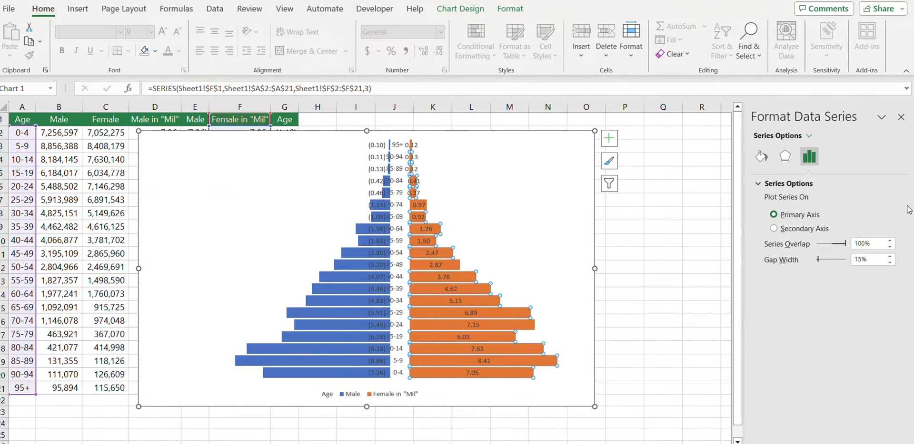
{"action": "left_click", "coordinate": [432, 254]}
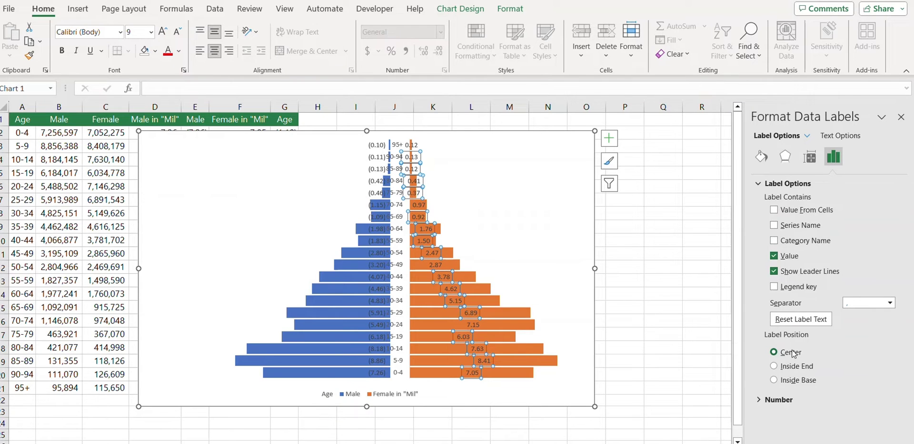
{"action": "left_click", "coordinate": [793, 381]}
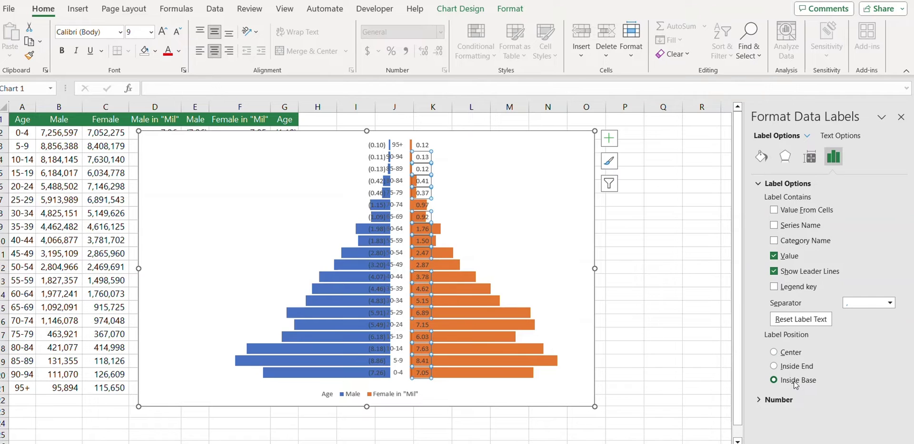
{"action": "left_click", "coordinate": [527, 197]}
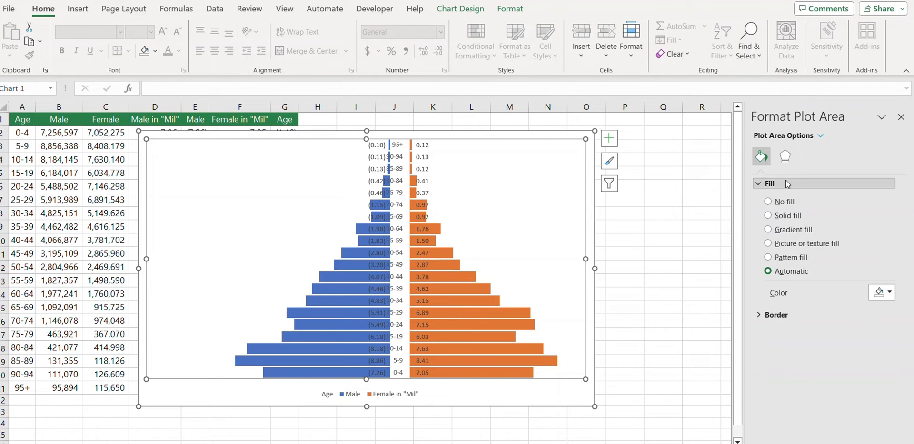
Step: Fill the plot area with the Large grid pattern
{"action": "left_click", "coordinate": [789, 261]}
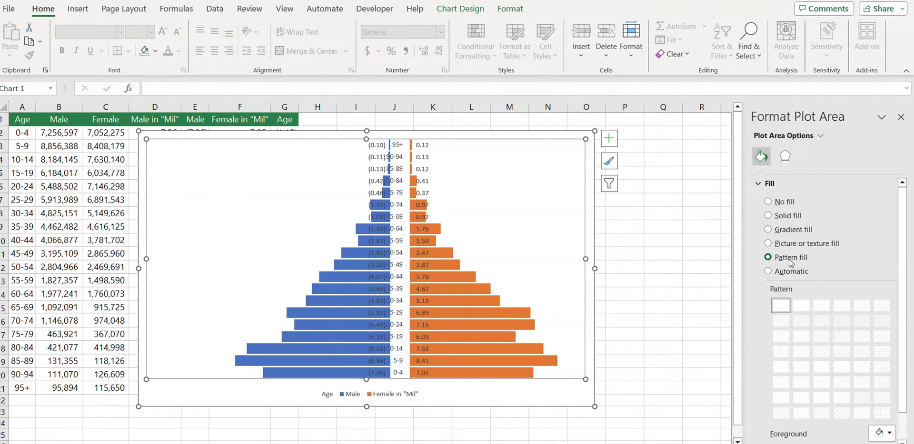
{"action": "scroll", "coordinate": [819, 327], "scroll_direction": "down", "scroll_amount": 1}
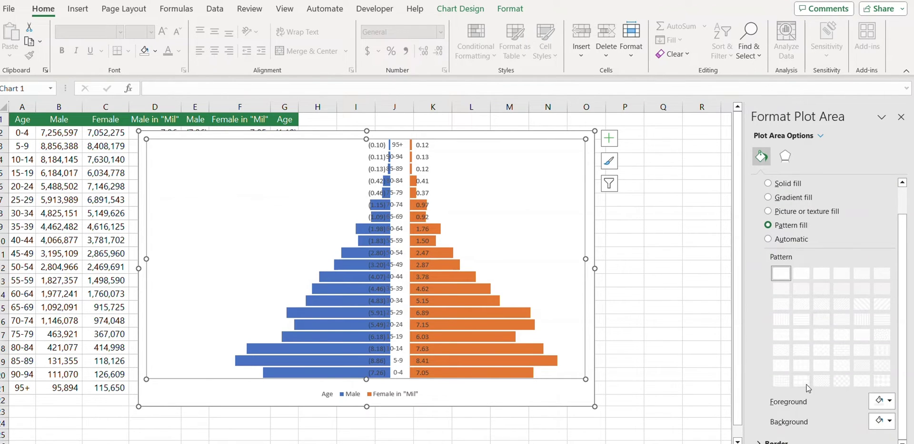
{"action": "left_click", "coordinate": [802, 381]}
Step: Move the chart to the left side of the sheet and enlarge it
{"action": "left_click", "coordinate": [211, 405]}
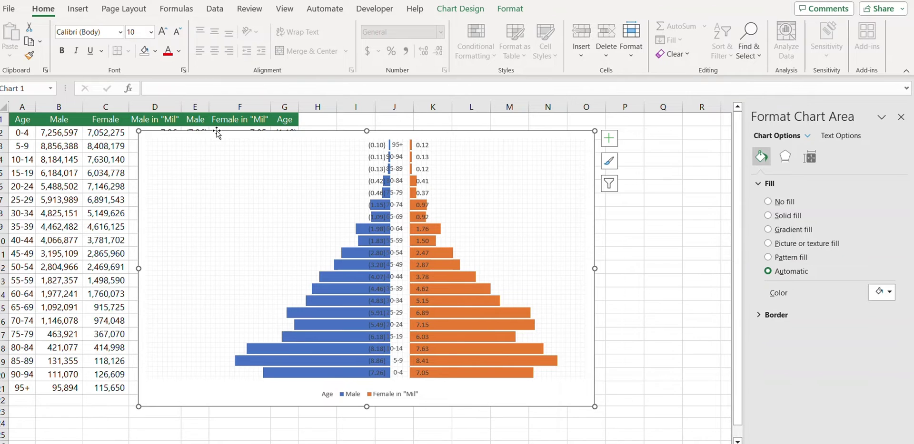
{"action": "left_click_drag", "start_coordinate": [216, 133], "coordinate": [58, 113]}
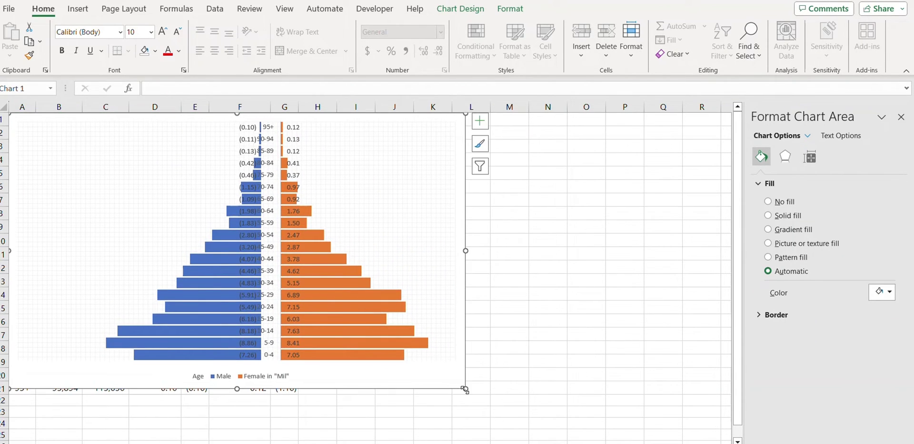
{"action": "left_click_drag", "start_coordinate": [466, 389], "coordinate": [526, 421]}
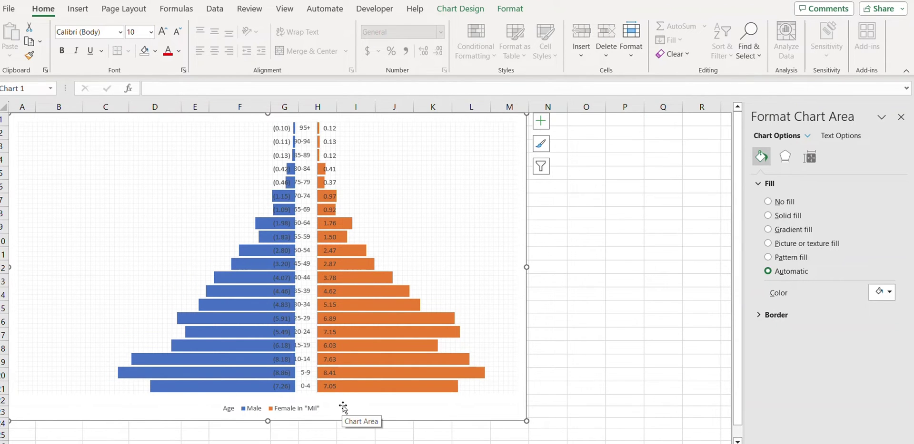
{"action": "key", "text": "Escape"}
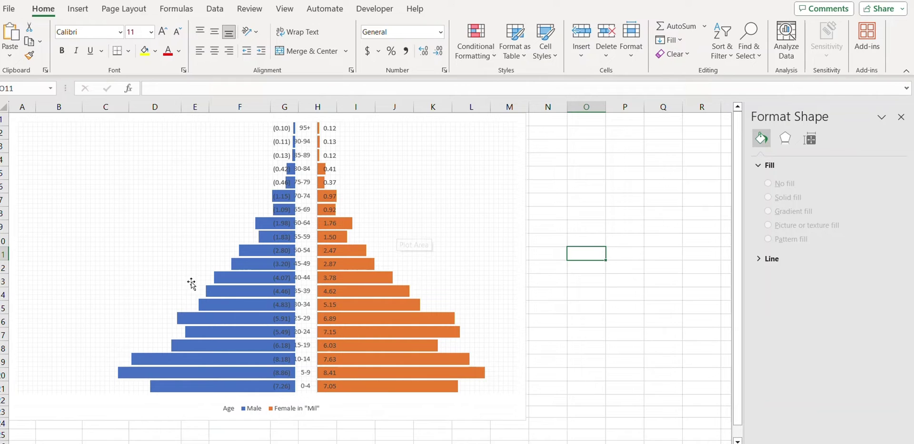
Step: Colour the female bars red with custom hex colour #DF726E
{"action": "left_click", "coordinate": [364, 285]}
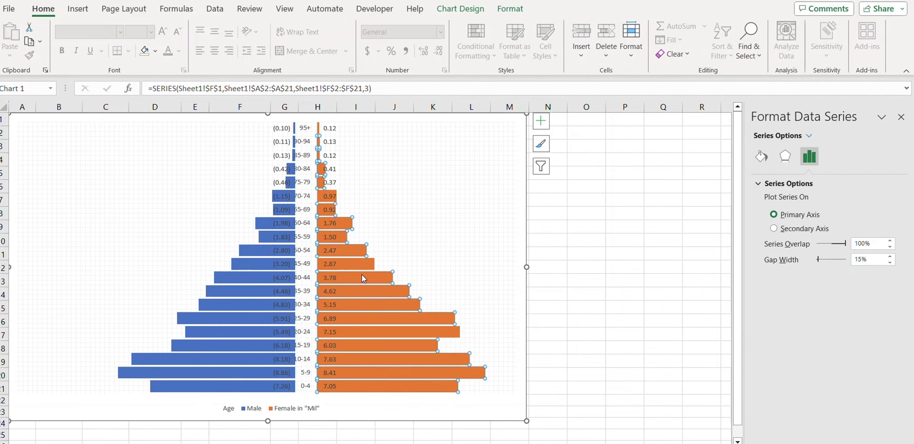
{"action": "left_click", "coordinate": [764, 160]}
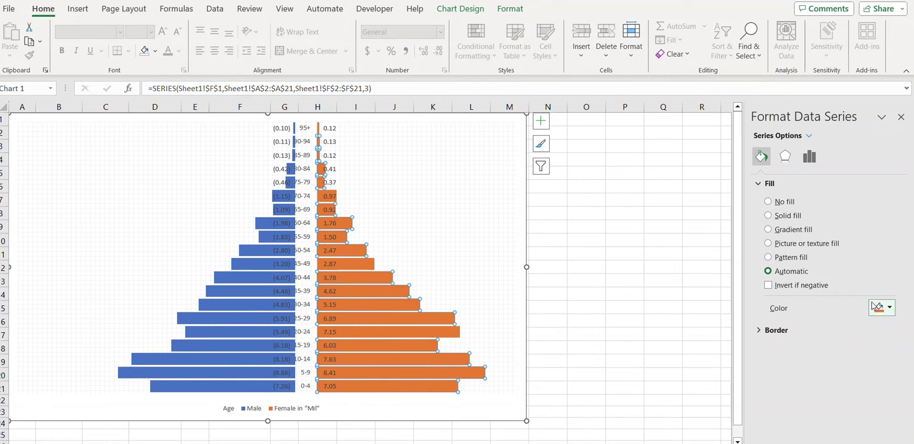
{"action": "left_click", "coordinate": [890, 310]}
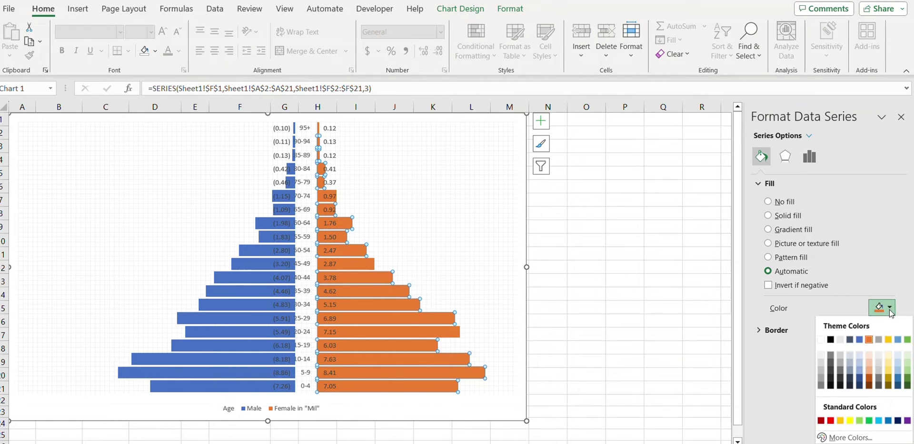
{"action": "left_click", "coordinate": [847, 438]}
{"action": "double_click", "coordinate": [386, 305]}
{"action": "type", "text": "#DF726E"}
{"action": "left_click", "coordinate": [448, 148]}
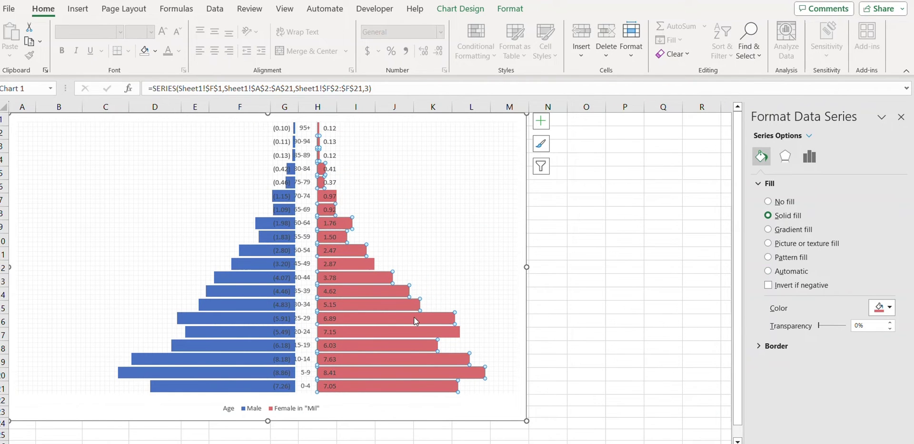
{"action": "key", "text": "Escape"}
Step: Colour the male bars sky blue using a custom hex colour
{"action": "left_click", "coordinate": [241, 251]}
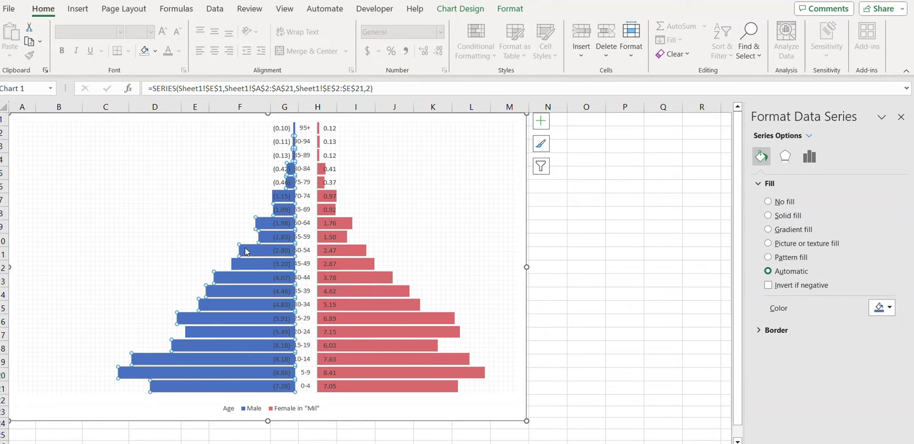
{"action": "left_click", "coordinate": [885, 312]}
{"action": "left_click", "coordinate": [852, 295]}
{"action": "left_click_drag", "start_coordinate": [383, 305], "coordinate": [344, 306]}
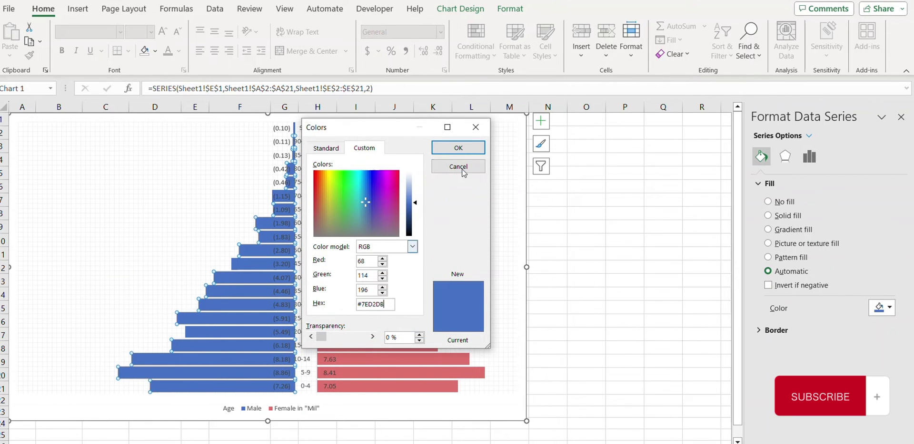
{"action": "left_click", "coordinate": [460, 147]}
{"action": "left_click", "coordinate": [582, 236]}
{"action": "left_click", "coordinate": [342, 224]}
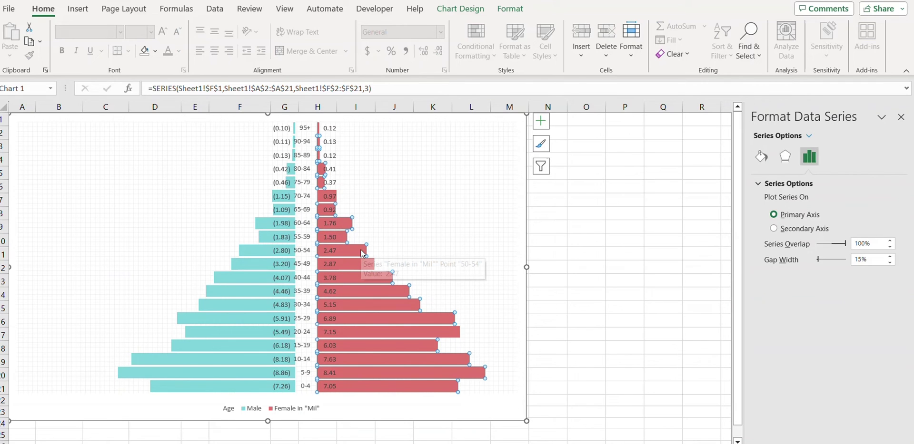
Step: Give the female bars an Offset: Right outer shadow
{"action": "left_click", "coordinate": [521, 10]}
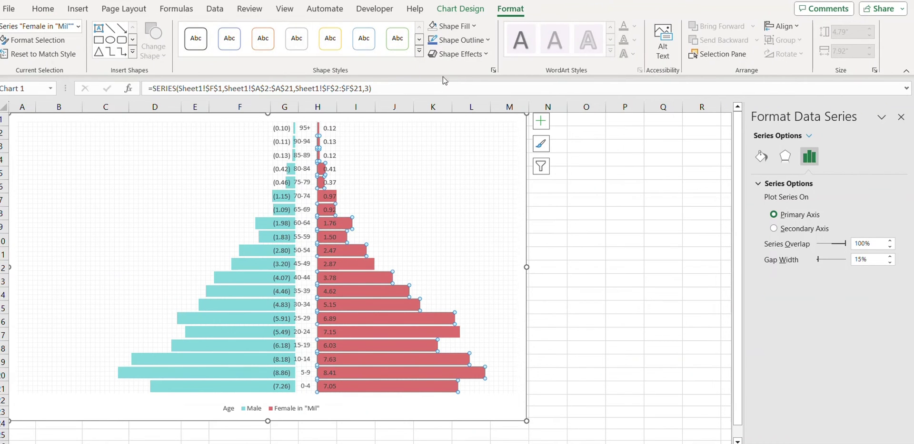
{"action": "left_click", "coordinate": [461, 54]}
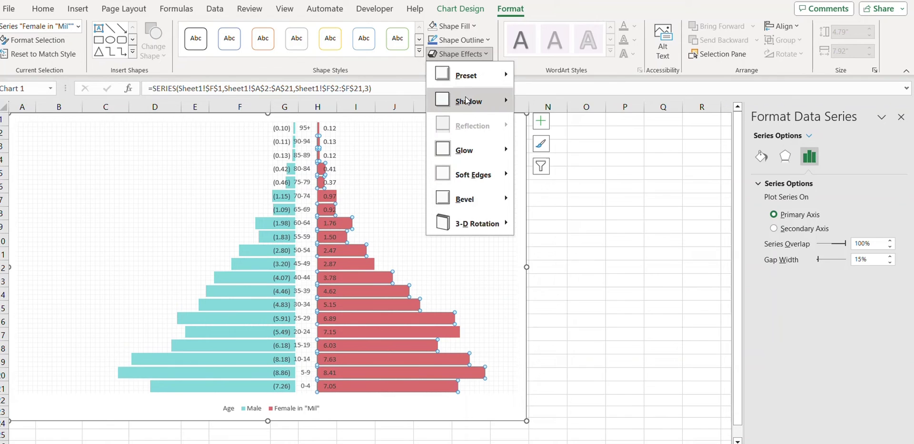
{"action": "mouse_move", "coordinate": [468, 101]}
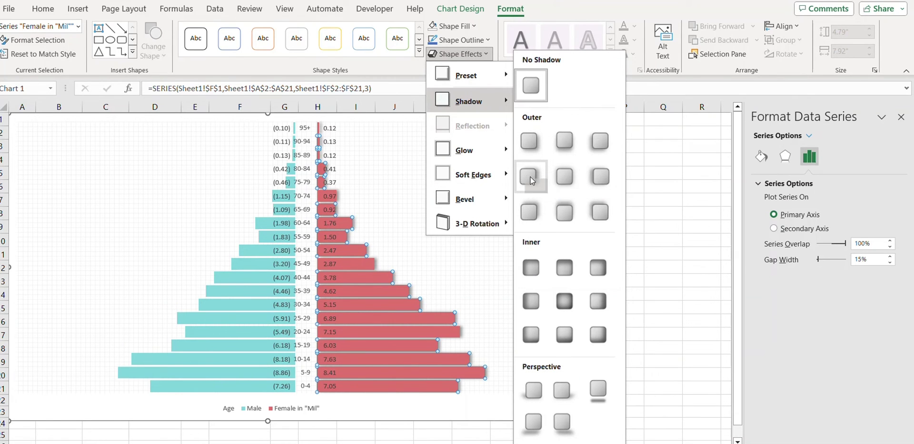
{"action": "left_click", "coordinate": [529, 177]}
Step: Give the male bars an Offset: Left outer shadow
{"action": "left_click", "coordinate": [266, 257]}
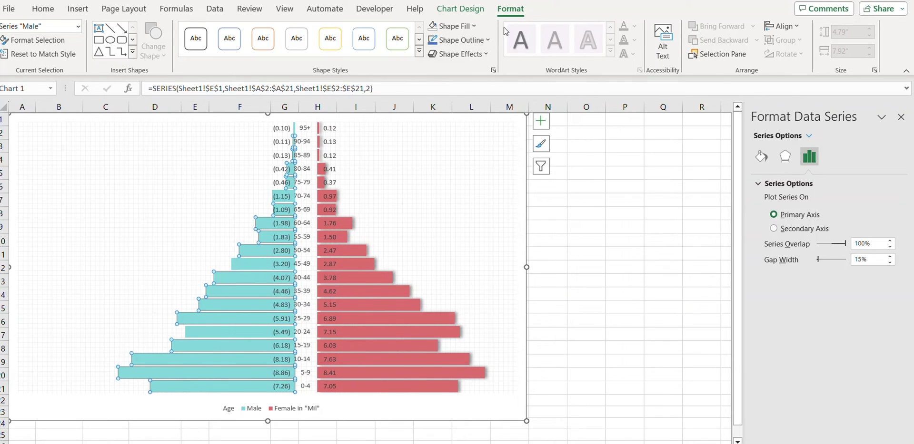
{"action": "left_click", "coordinate": [484, 54]}
{"action": "mouse_move", "coordinate": [468, 100]}
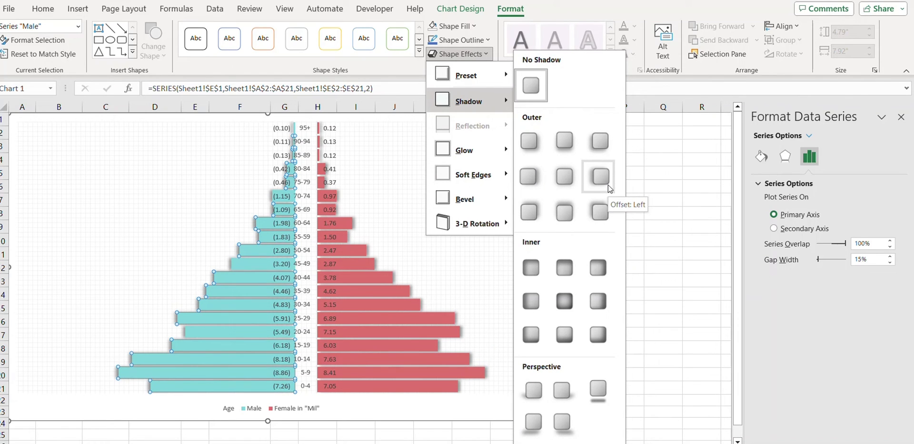
{"action": "left_click", "coordinate": [606, 185]}
{"action": "left_click", "coordinate": [638, 259]}
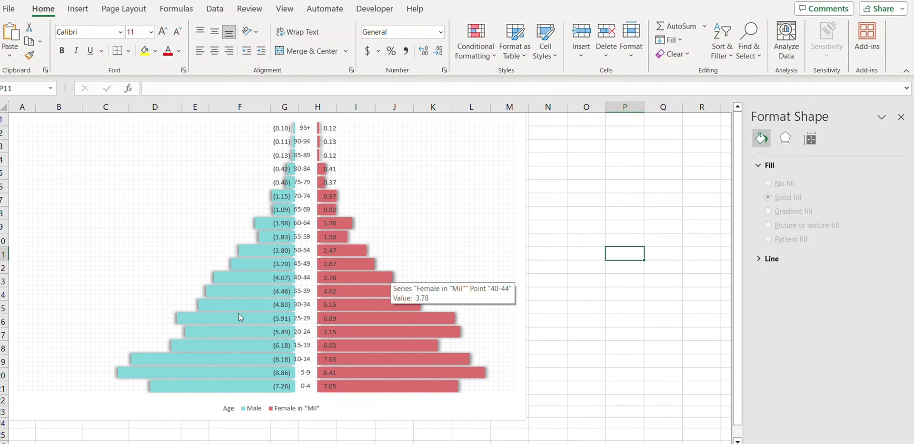
Step: Delete the Age entry from the chart legend, leaving only the male and female series
{"action": "left_click", "coordinate": [228, 412]}
{"action": "left_click", "coordinate": [232, 412]}
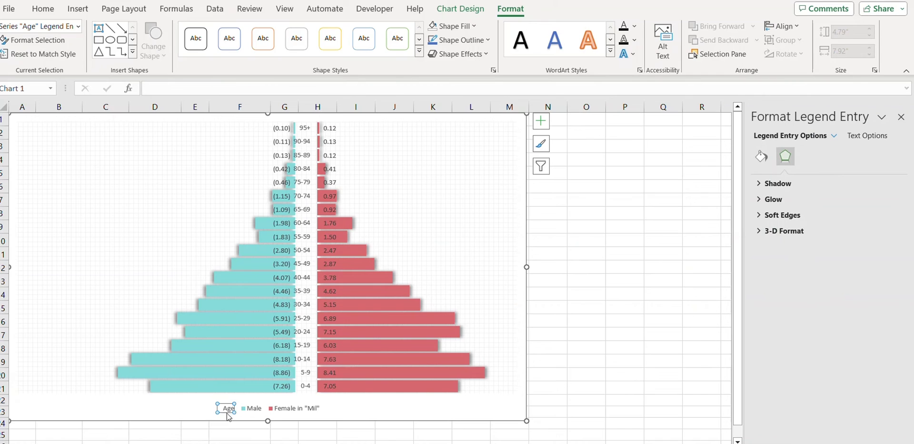
{"action": "key", "text": "Delete"}
{"action": "left_click", "coordinate": [229, 410]}
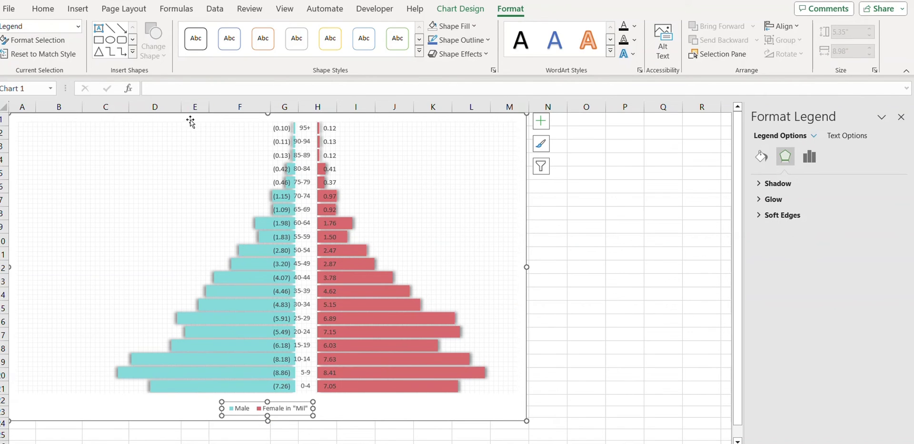
Step: Rename the female header in F1 to 'Female' by removing the 'in "Mil"' wording
{"action": "left_click_drag", "start_coordinate": [74, 118], "coordinate": [119, 154]}
{"action": "left_click", "coordinate": [147, 148]}
{"action": "left_click", "coordinate": [240, 121]}
{"action": "left_click_drag", "start_coordinate": [176, 89], "coordinate": [241, 90]}
{"action": "key", "text": "BackSpace"}
{"action": "key", "text": "Return"}
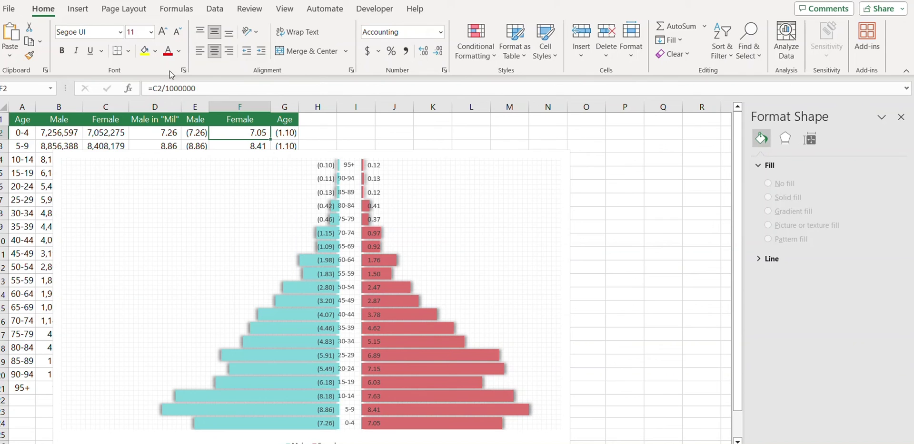
Step: Return the chart to the sheet's top-left and center the legend beneath the pyramid
{"action": "left_click", "coordinate": [174, 156]}
{"action": "left_click_drag", "start_coordinate": [173, 156], "coordinate": [123, 106]}
{"action": "key", "text": "Escape"}
{"action": "left_click_drag", "start_coordinate": [115, 162], "coordinate": [60, 120]}
{"action": "left_click", "coordinate": [280, 409]}
{"action": "mouse_move", "coordinate": [285, 416]}
{"action": "left_mouse_down"}
{"action": "mouse_move", "coordinate": [329, 416]}
{"action": "mouse_move", "coordinate": [319, 414]}
{"action": "left_mouse_up"}
{"action": "left_click", "coordinate": [378, 422]}
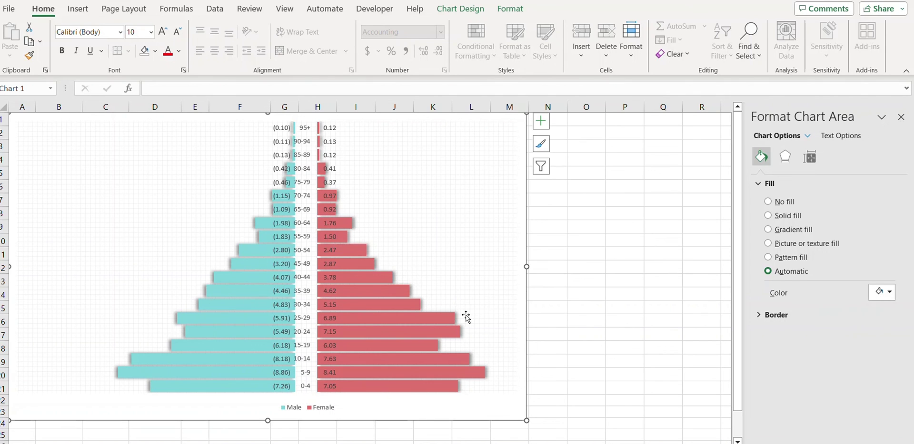